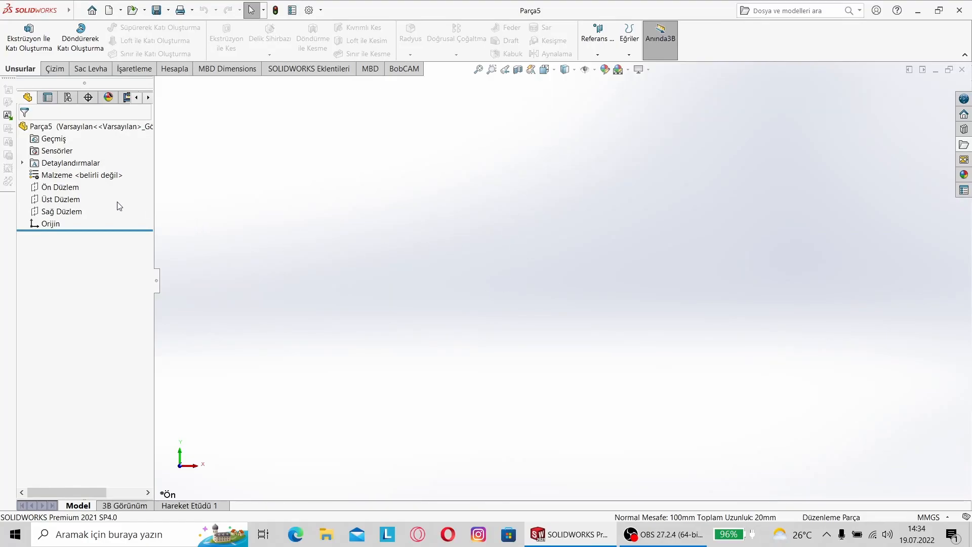
# Sketch a center rectangle on the Front plane, centred on the origin.
pyautogui.click(60, 187)
pyautogui.click(55, 69)
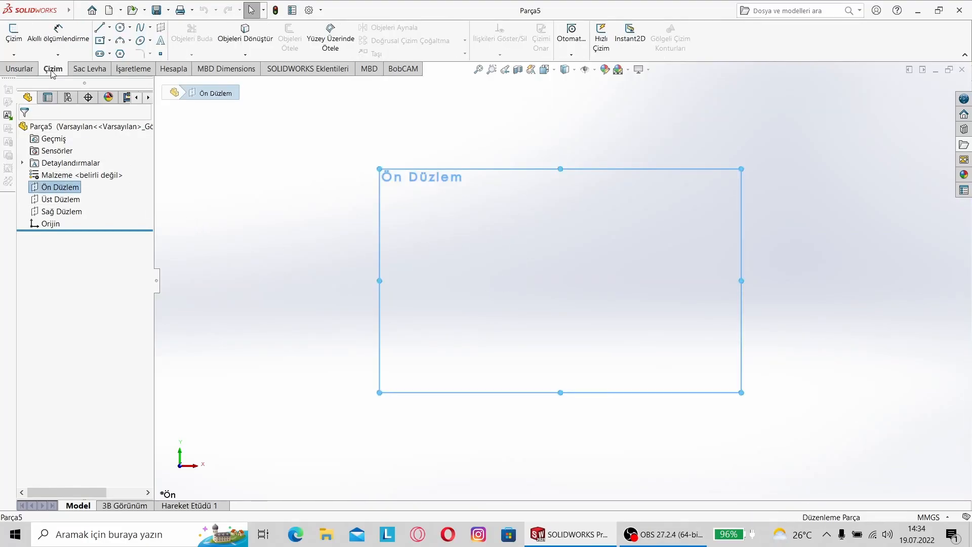
pyautogui.click(99, 40)
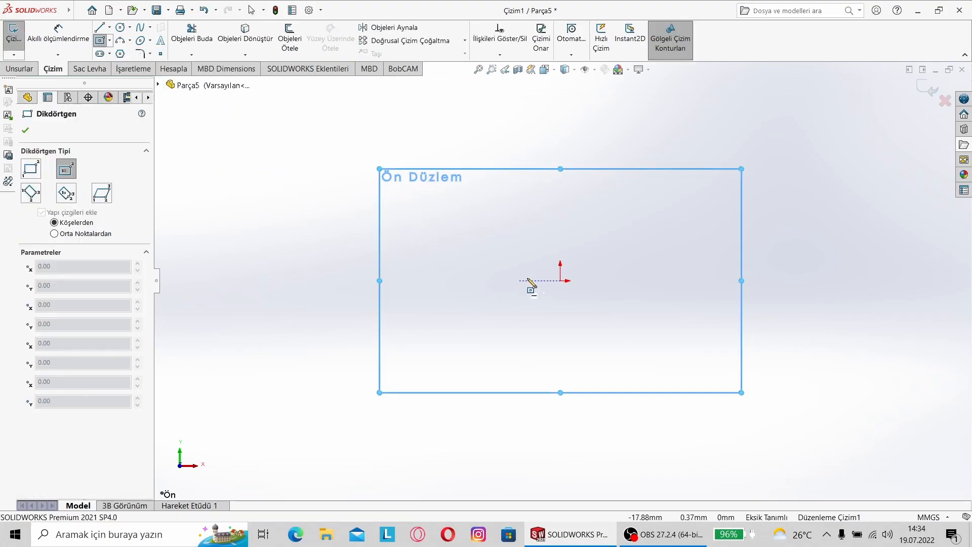
pyautogui.click(561, 280)
pyautogui.click(623, 214)
# Dimension the rectangle's width and height to 100 mm each.
pyautogui.click(58, 33)
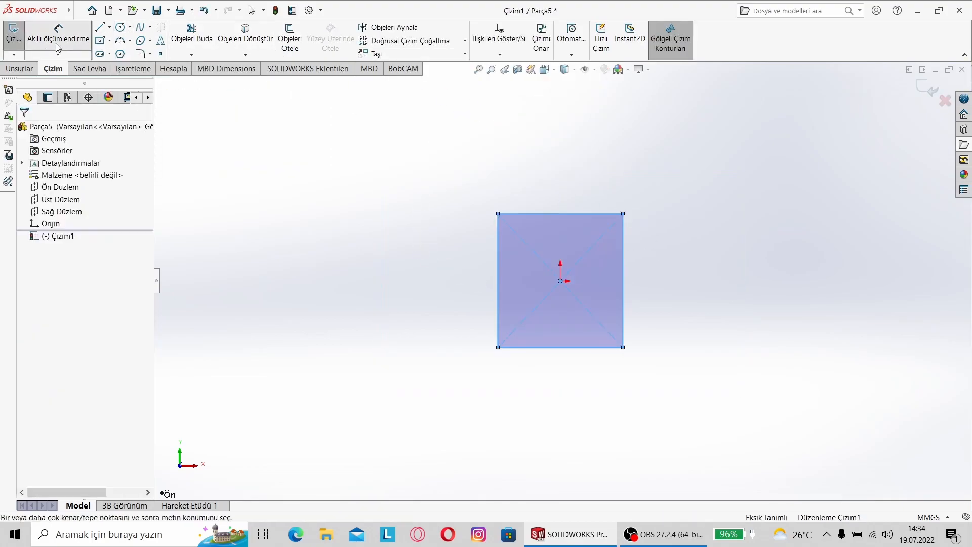
pyautogui.click(549, 213)
pyautogui.click(531, 157)
pyautogui.write('100')
pyautogui.press('Return')
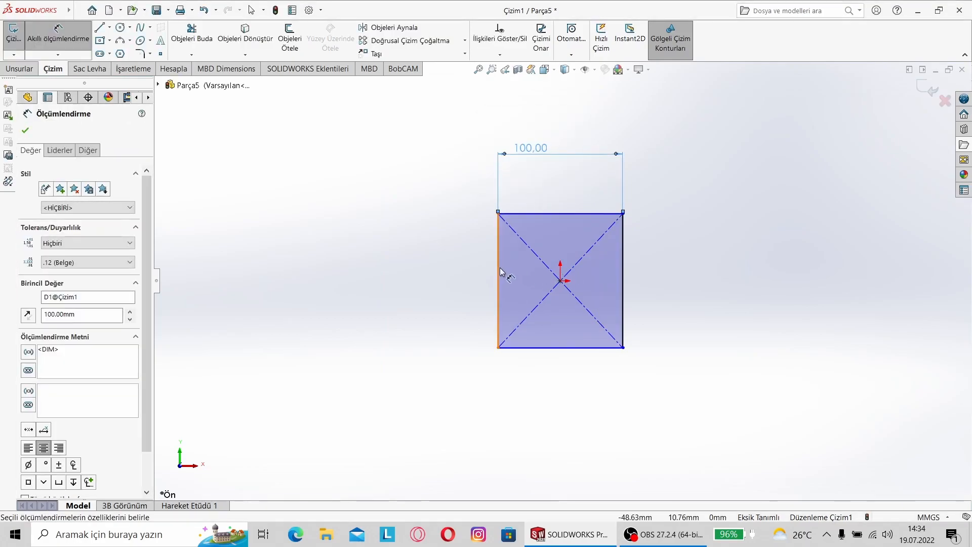
pyautogui.click(499, 264)
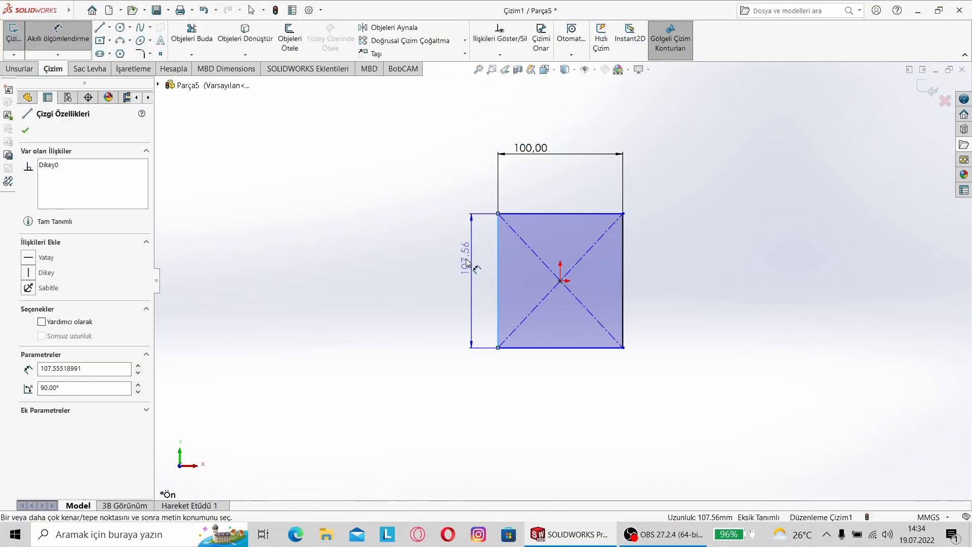
pyautogui.click(457, 281)
pyautogui.write('100')
pyautogui.press('Return')
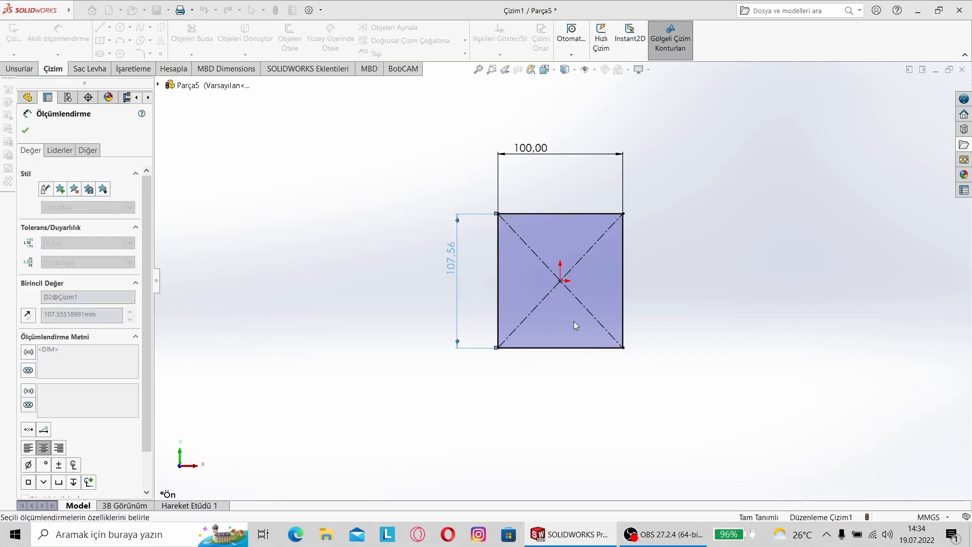
# Extrude the square sketch 10 mm as a blind boss to form the plate.
pyautogui.click(10, 69)
pyautogui.click(29, 38)
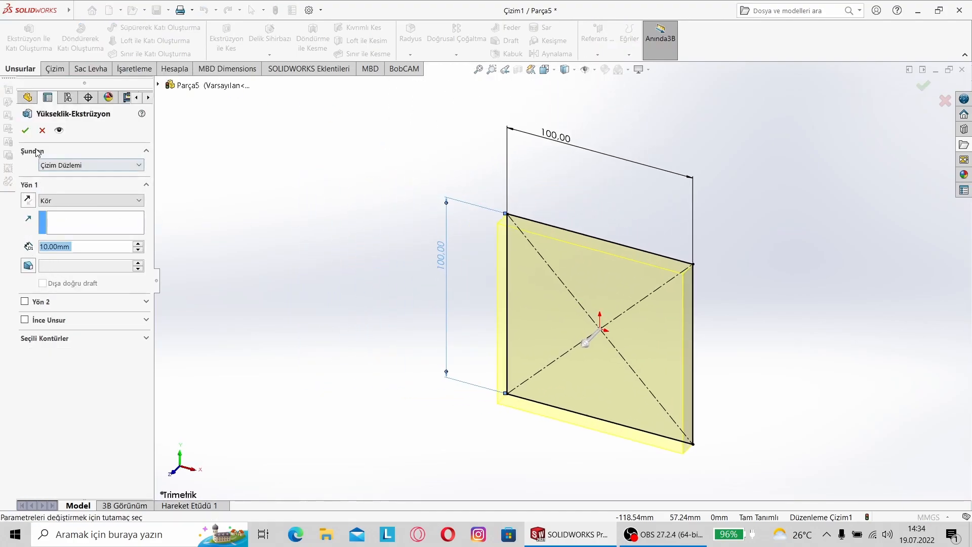
pyautogui.click(25, 130)
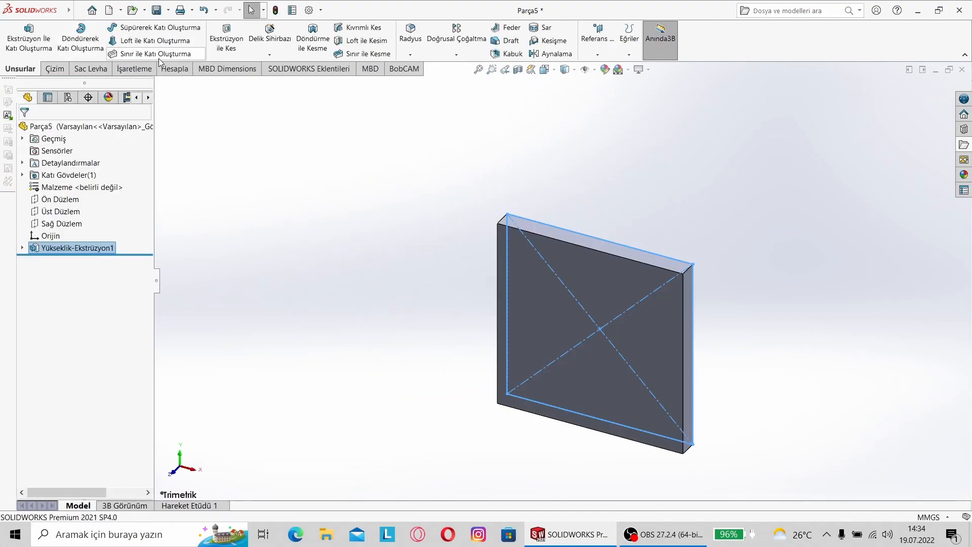
# Fillet the four short corner edges of the plate with a 20 mm radius.
pyautogui.click(411, 33)
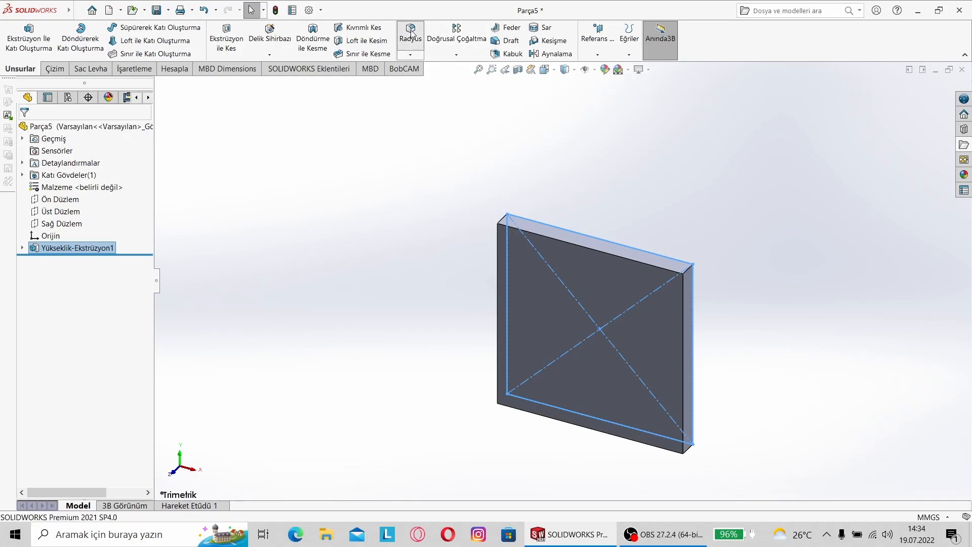
pyautogui.click(499, 220)
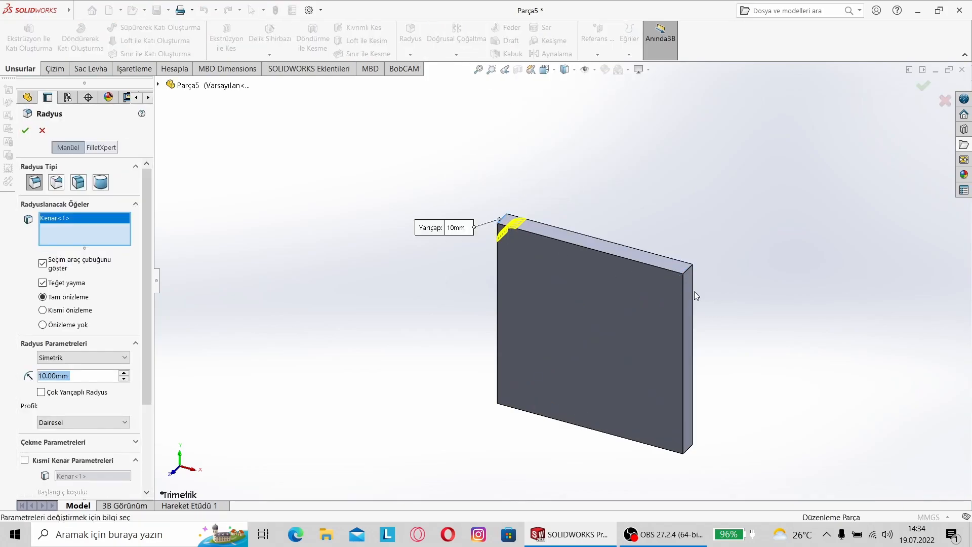
pyautogui.click(688, 270)
pyautogui.moveTo(721, 322); pyautogui.dragTo(625, 207, button='middle')
pyautogui.click(606, 378)
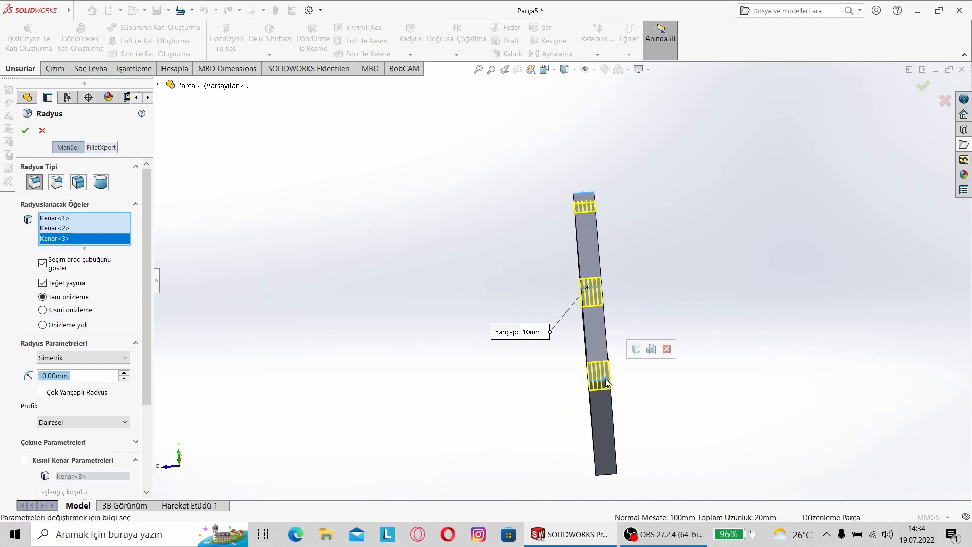
pyautogui.moveTo(679, 390); pyautogui.dragTo(543, 238, button='middle')
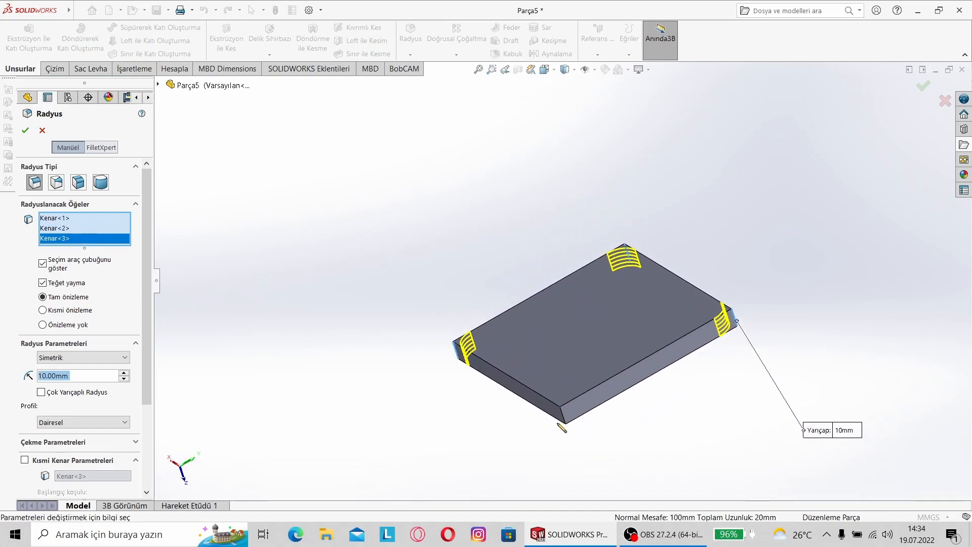
pyautogui.click(568, 418)
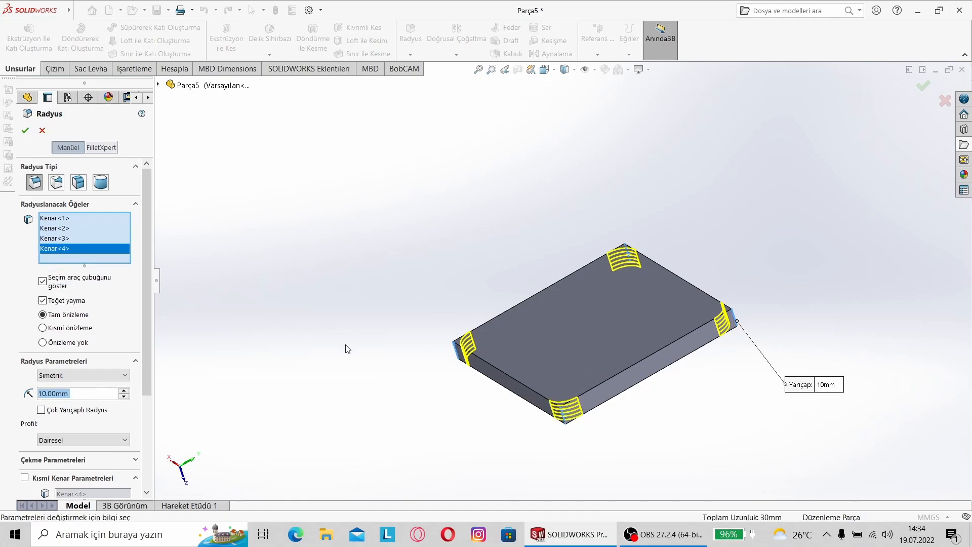
pyautogui.write('2')
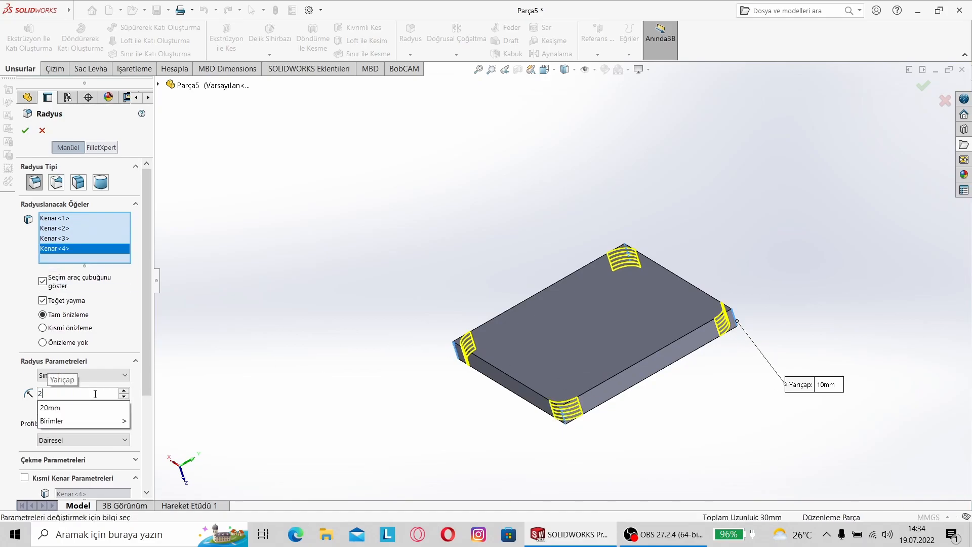
pyautogui.write('0')
pyautogui.press('Return')
pyautogui.moveTo(174, 358); pyautogui.dragTo(165, 415, button='middle')
pyautogui.click(26, 132)
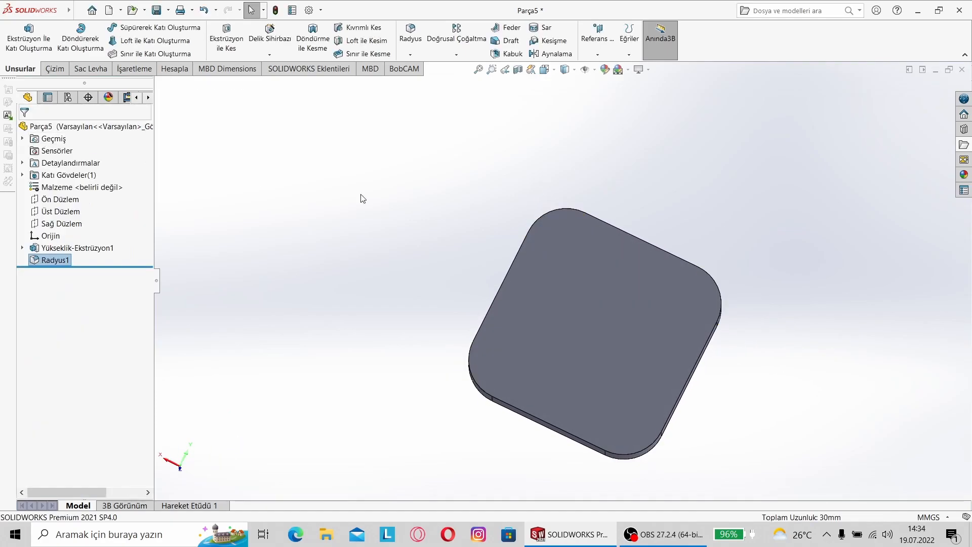
# Sketch a circle about 48 mm in diameter on the plate's large back face, centred on the origin.
pyautogui.rightClick(567, 294)
pyautogui.click(592, 278)
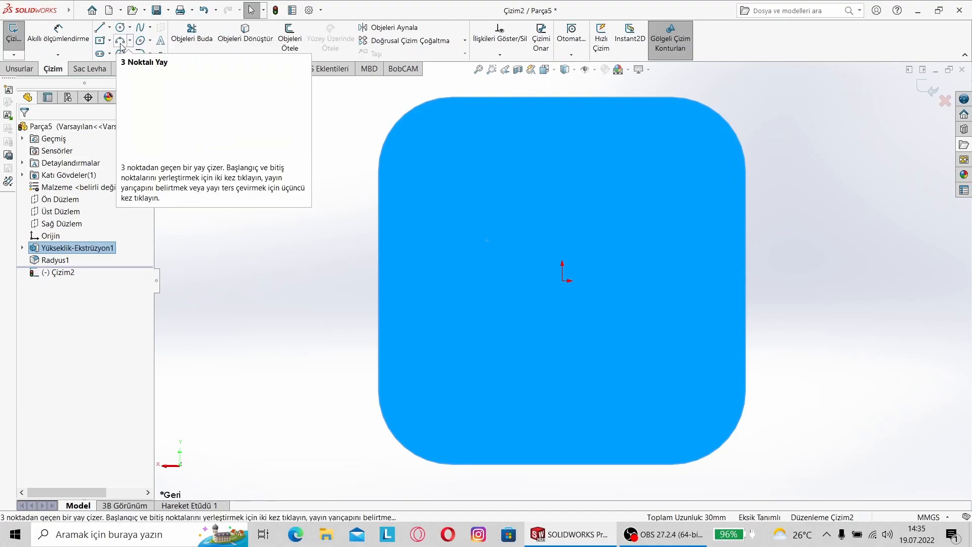
pyautogui.click(121, 28)
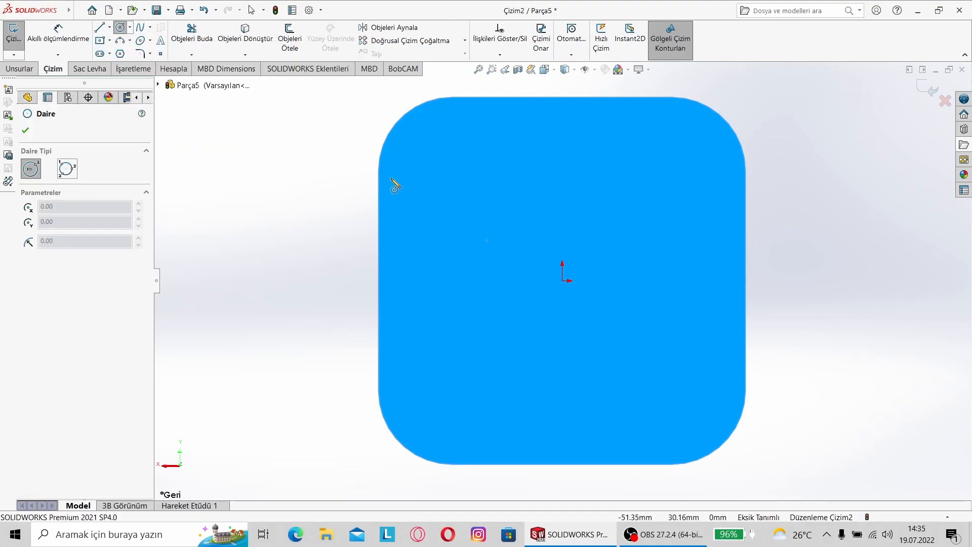
pyautogui.click(562, 280)
pyautogui.click(615, 208)
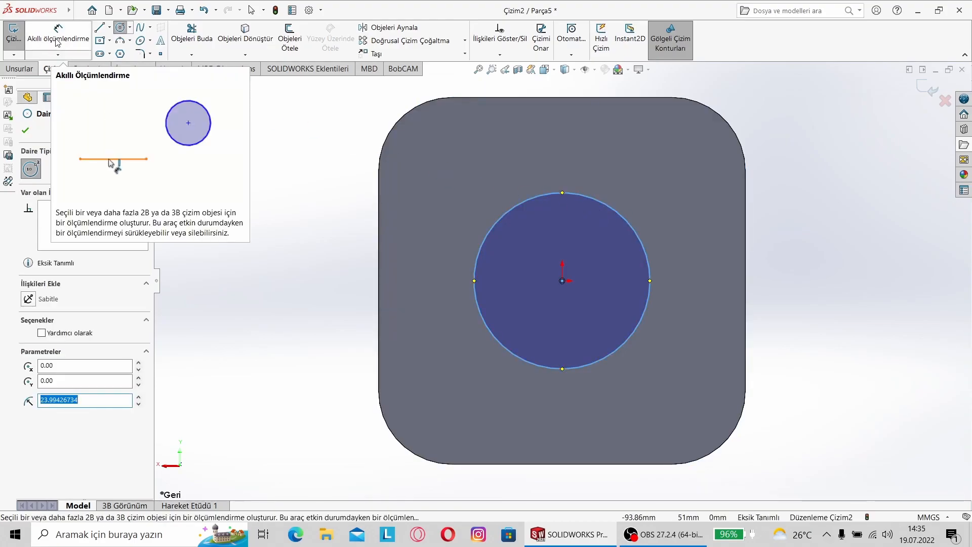
# Dimension the circle's diameter to 60 mm.
pyautogui.click(58, 40)
pyautogui.click(582, 196)
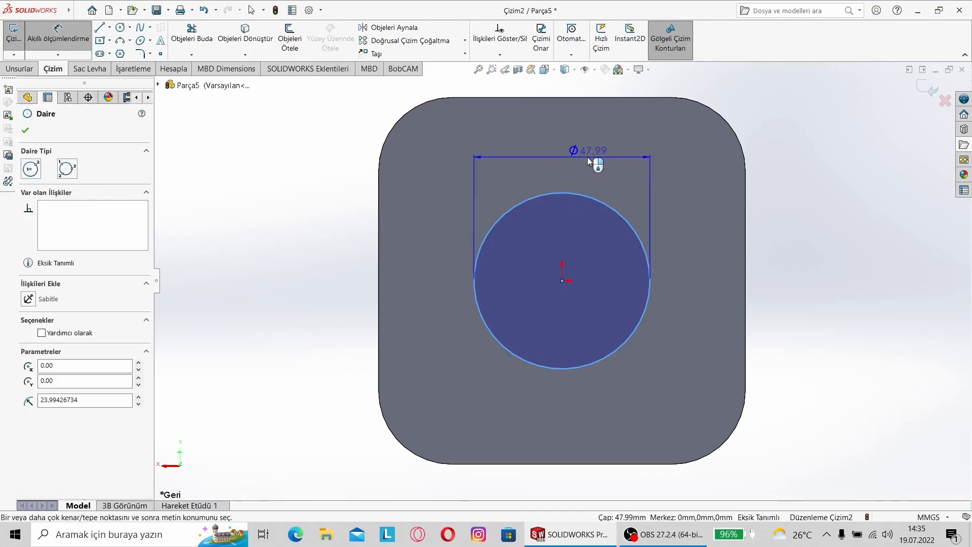
pyautogui.click(588, 156)
pyautogui.write('60')
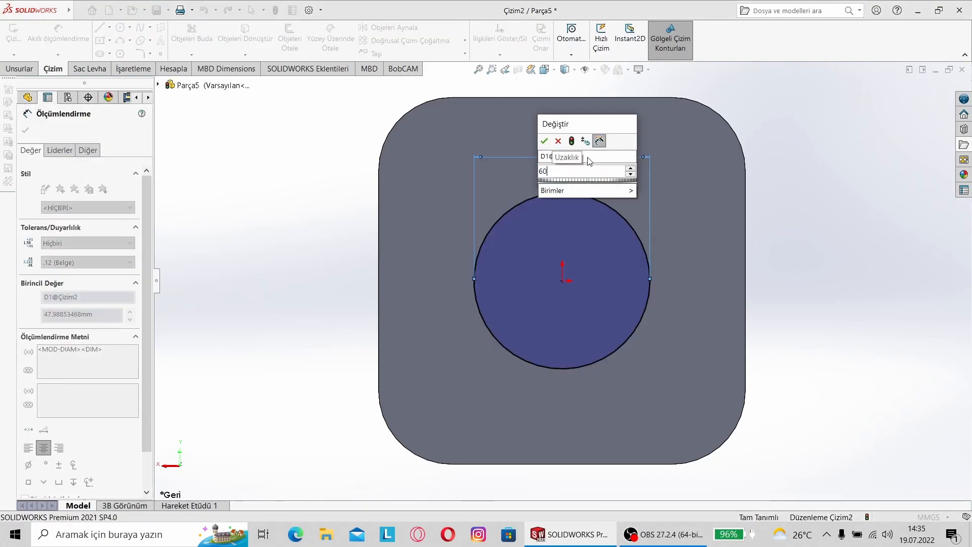
pyautogui.press('Return')
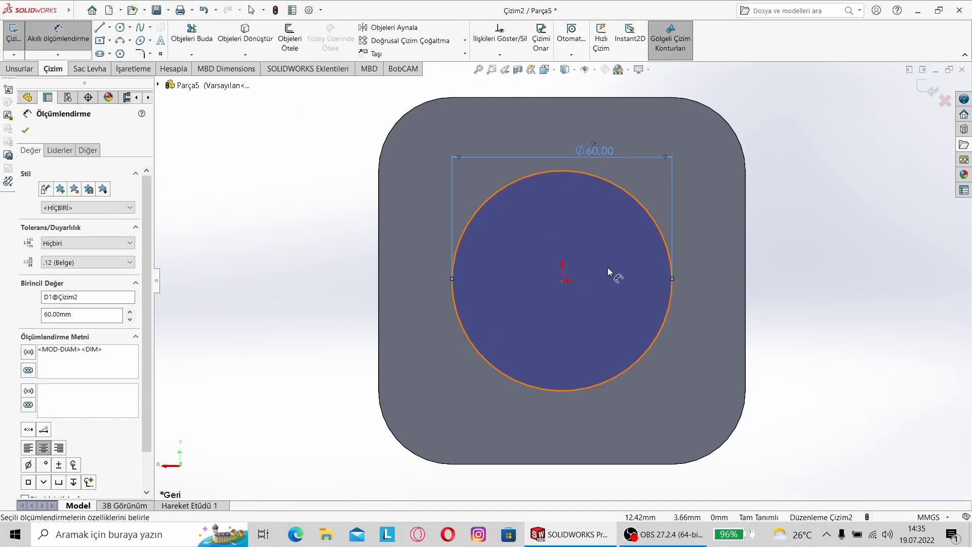
# Start a helix based on the 60 mm circle on the plate's back face.
pyautogui.click(19, 69)
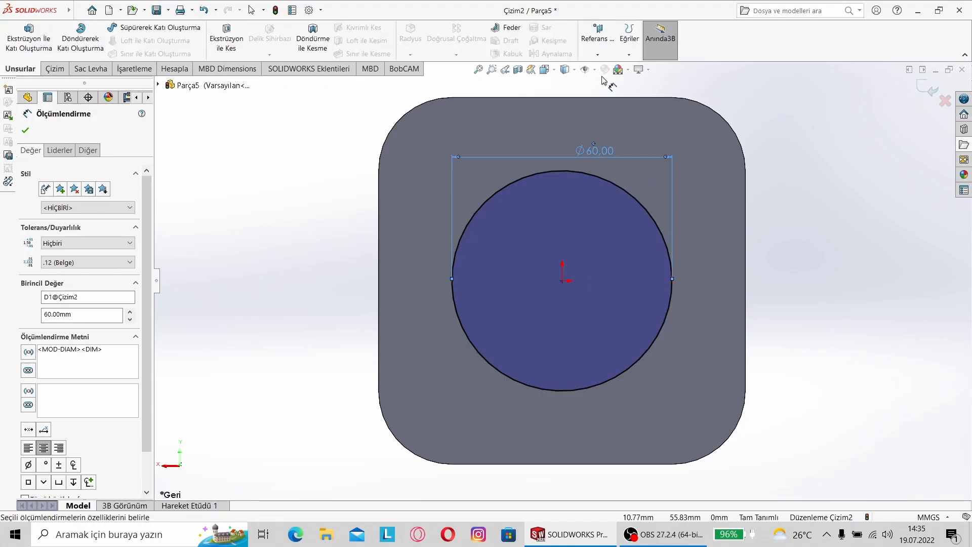
pyautogui.click(630, 40)
pyautogui.click(637, 82)
pyautogui.moveTo(861, 239); pyautogui.dragTo(759, 242, button='middle')
pyautogui.scroll(7, 728, 242)
pyautogui.scroll(-2, 436, 262)
pyautogui.scroll(3, 393, 279)
pyautogui.scroll(-3, 350, 295)
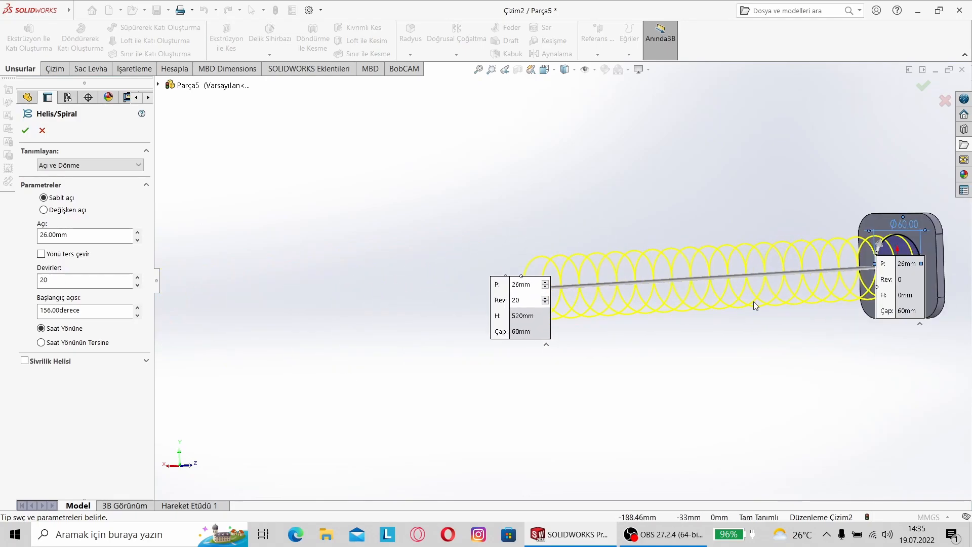
# Try a helix pitch of 76 mm and return it to 26 mm.
pyautogui.click(136, 233)
pyautogui.click(137, 232)
pyautogui.click(136, 232)
pyautogui.click(137, 232)
pyautogui.click(137, 232)
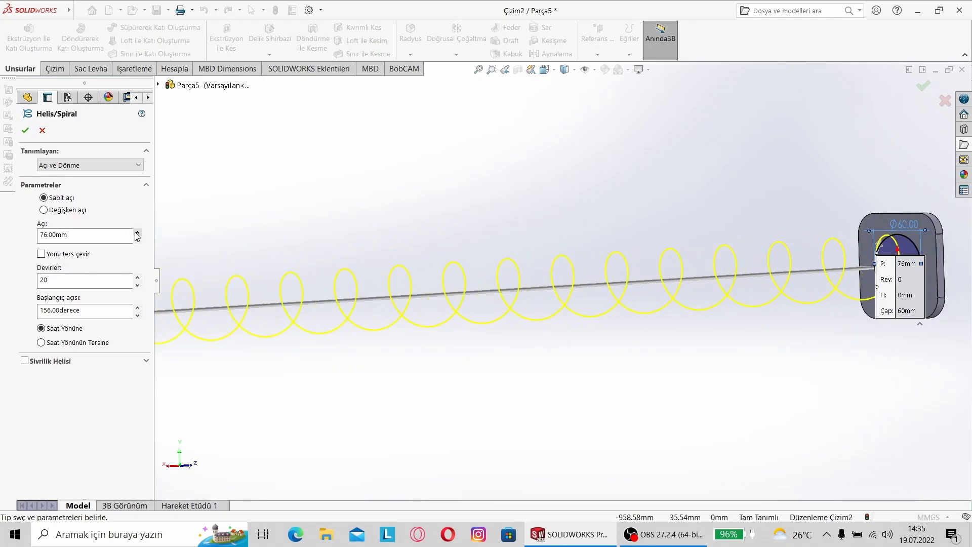
pyautogui.click(138, 240)
pyautogui.click(138, 240)
pyautogui.click(138, 240)
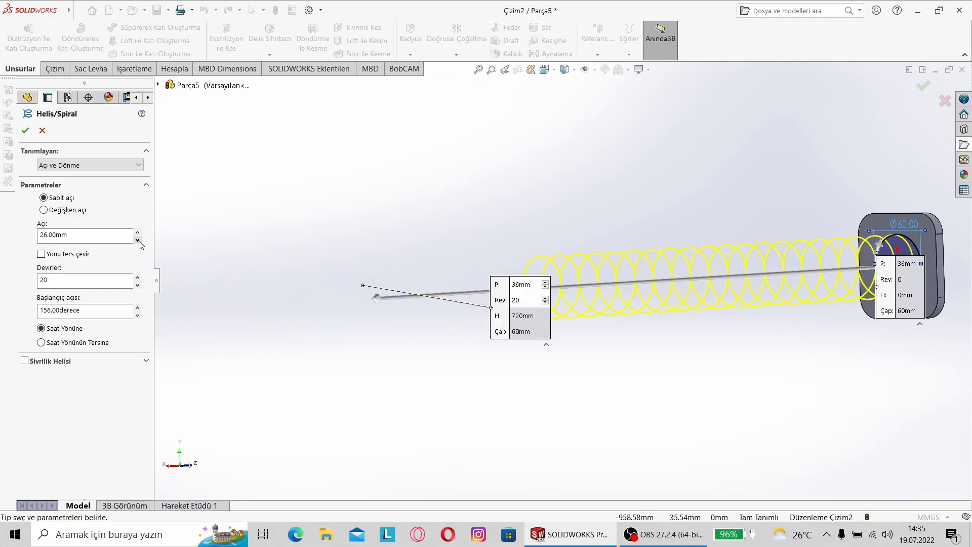
# Set the helix to 14 revolutions and create it with the constant 26 mm pitch.
pyautogui.click(137, 285)
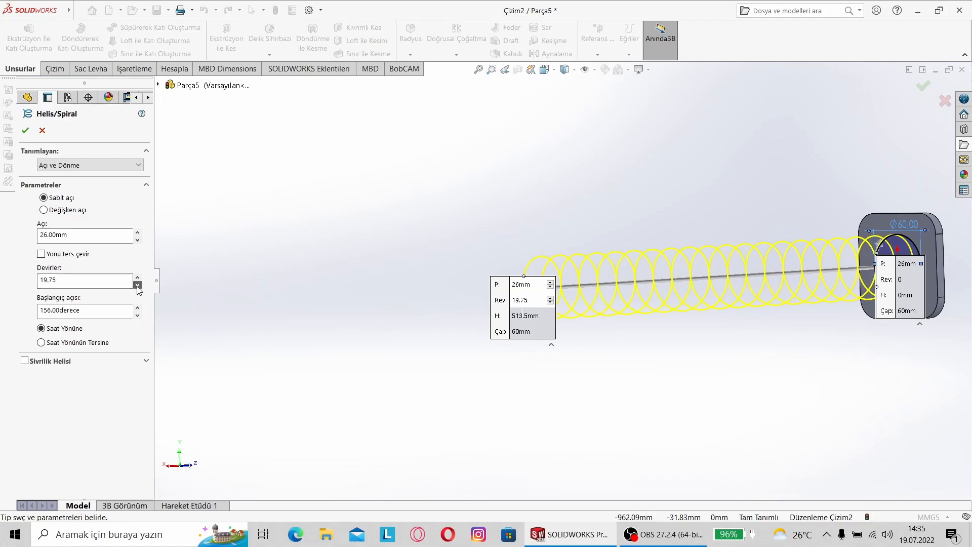
pyautogui.moveTo(624, 338); pyautogui.dragTo(732, 413, button='middle')
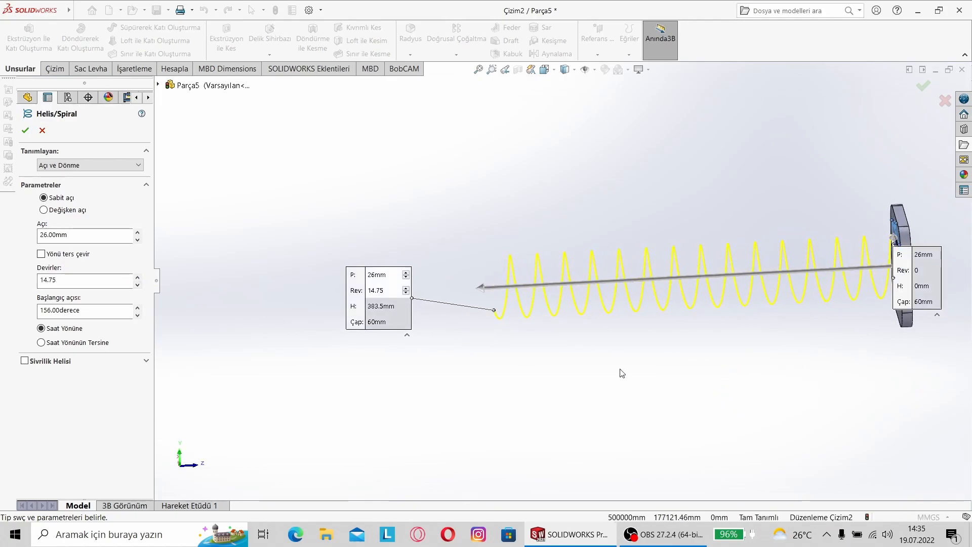
pyautogui.click(137, 285)
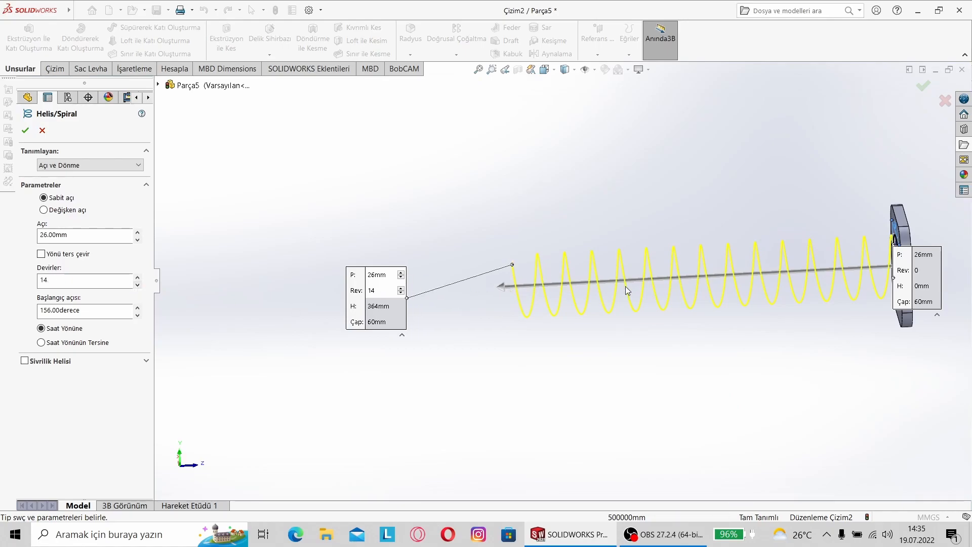
pyautogui.click(28, 135)
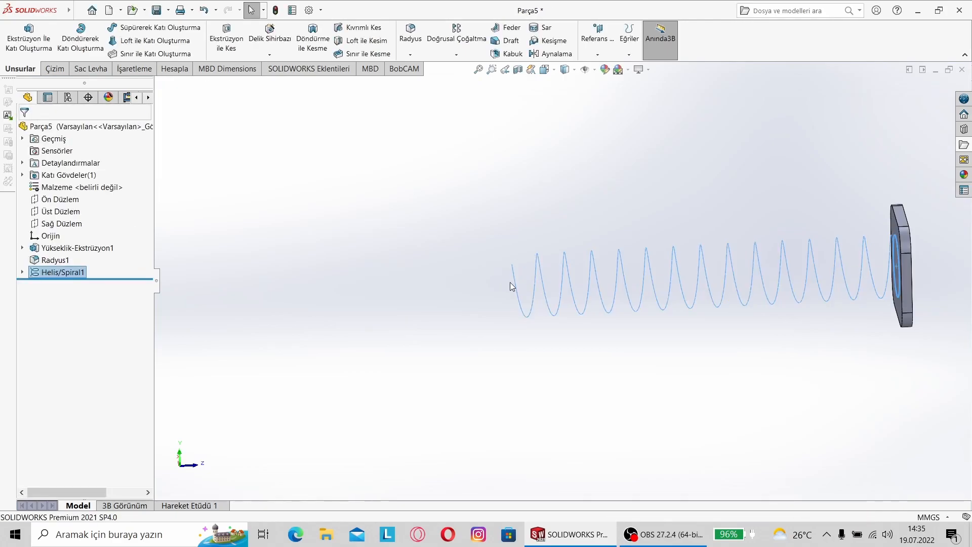
# Create a reference plane perpendicular to the helix and coincident with its free endpoint.
pyautogui.scroll(-2, 529, 218)
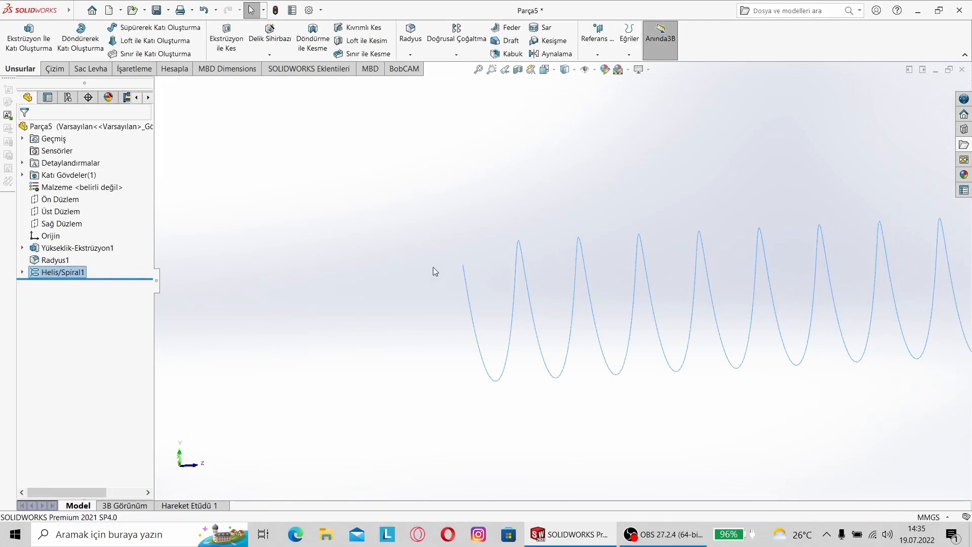
pyautogui.click(598, 55)
pyautogui.click(605, 67)
pyautogui.scroll(-3, 466, 219)
pyautogui.scroll(-5, 657, 338)
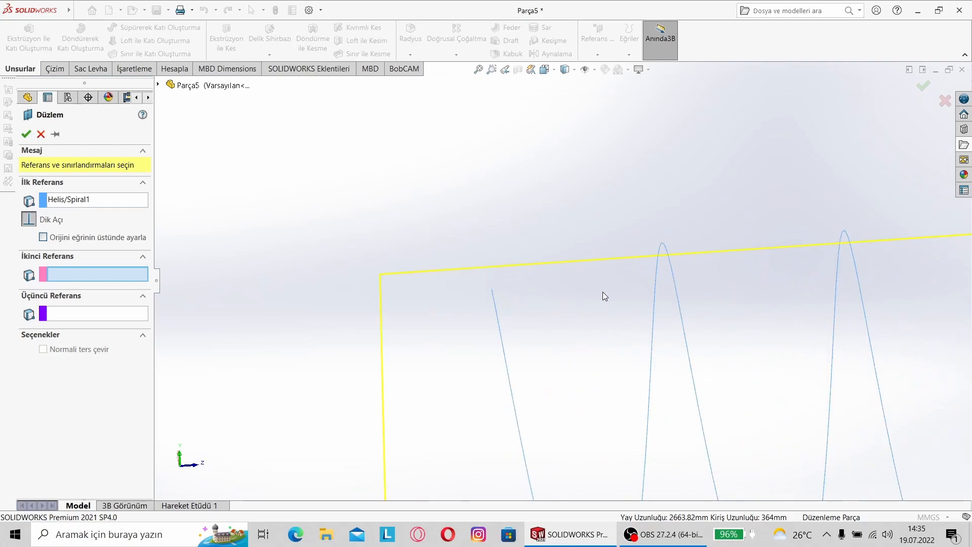
pyautogui.click(337, 281)
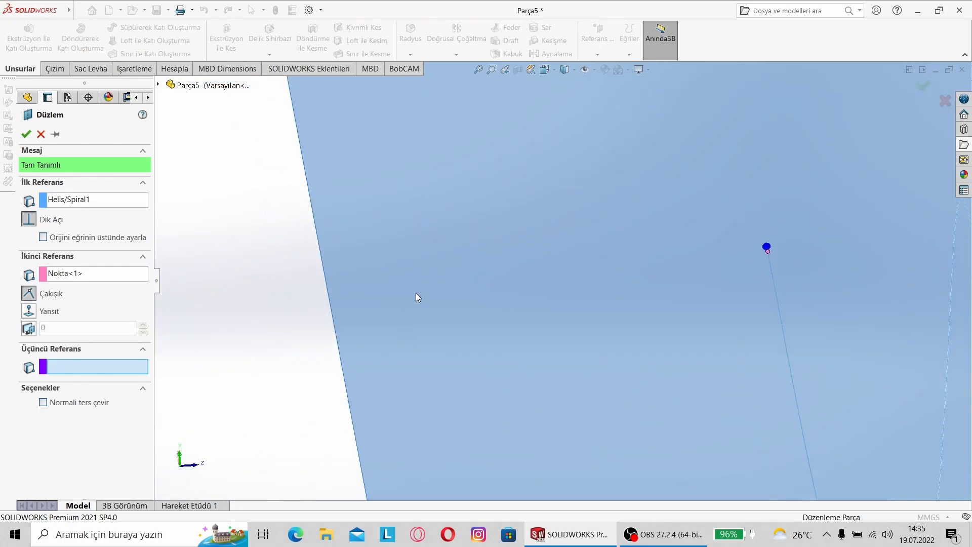
pyautogui.scroll(3, 522, 291)
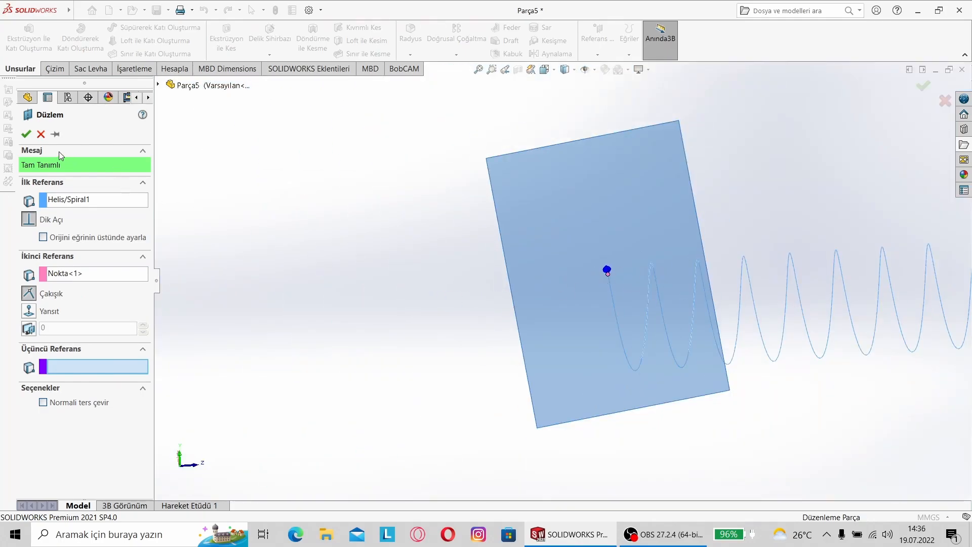
pyautogui.click(26, 134)
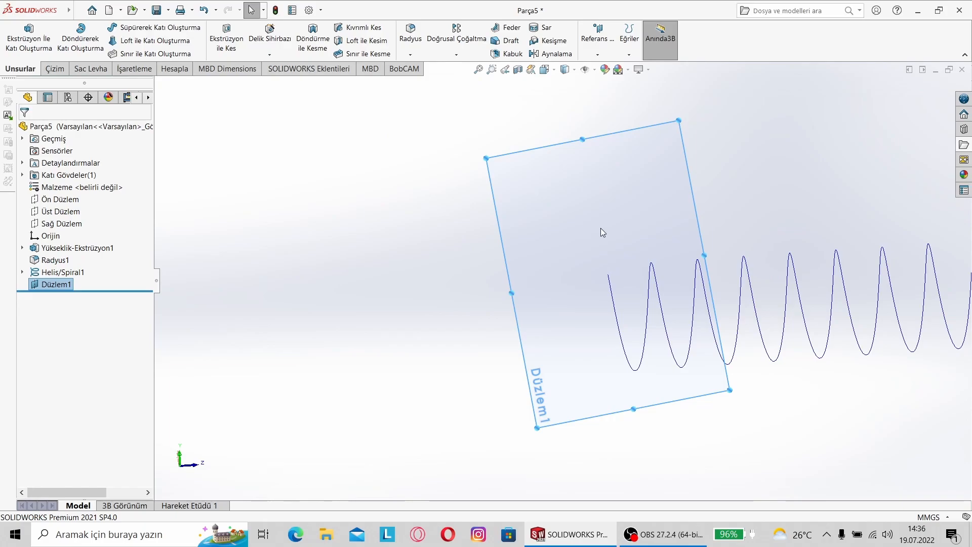
# Sketch a circle about 0.19 mm in diameter on the new reference plane, centred on the helix's free endpoint.
pyautogui.press('space')
pyautogui.click(403, 273)
pyautogui.scroll(-10, 415, 302)
pyautogui.scroll(-3, 511, 249)
pyautogui.click(57, 71)
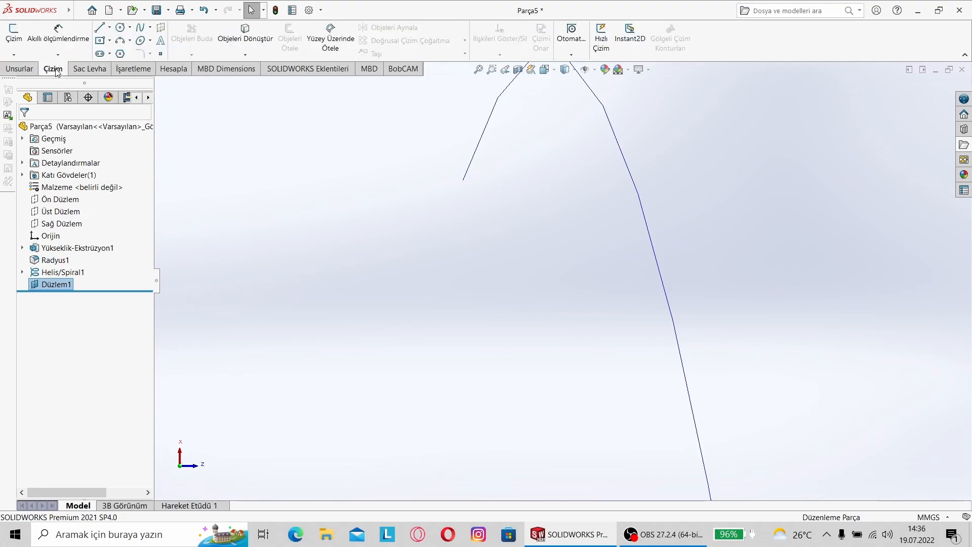
pyautogui.click(120, 27)
pyautogui.scroll(2, 576, 202)
pyautogui.scroll(-8, 575, 317)
pyautogui.scroll(-6, 808, 177)
pyautogui.moveTo(762, 224)
pyautogui.mouseDown(button='middle')
pyautogui.moveTo(794, 230)
pyautogui.moveTo(495, 287)
pyautogui.moveTo(595, 276)
pyautogui.moveTo(512, 276)
pyautogui.moveTo(552, 280)
pyautogui.moveTo(533, 282)
pyautogui.moveTo(567, 267)
pyautogui.mouseUp(button='middle')
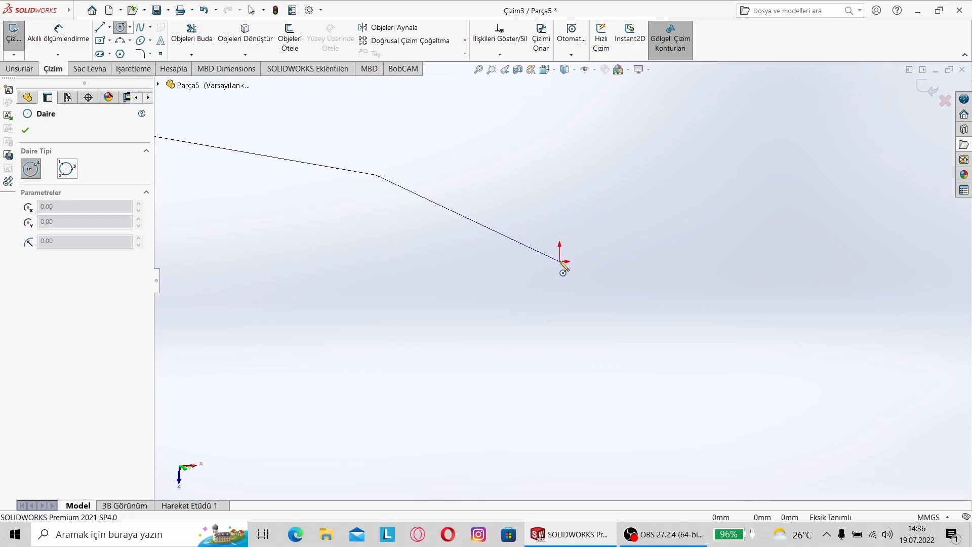
pyautogui.click(560, 263)
pyautogui.click(593, 242)
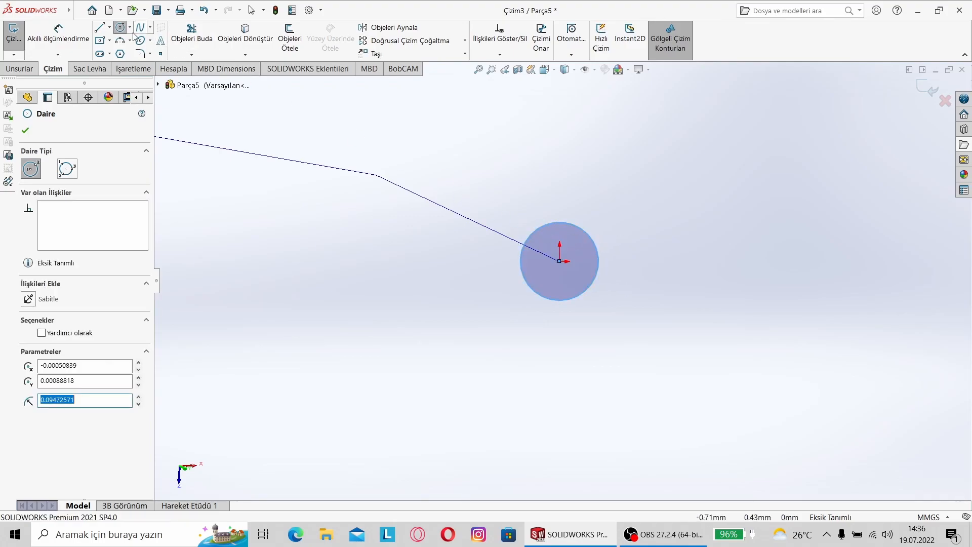
# Dimension the profile circle's diameter and set it to 9 mm.
pyautogui.click(59, 31)
pyautogui.click(565, 226)
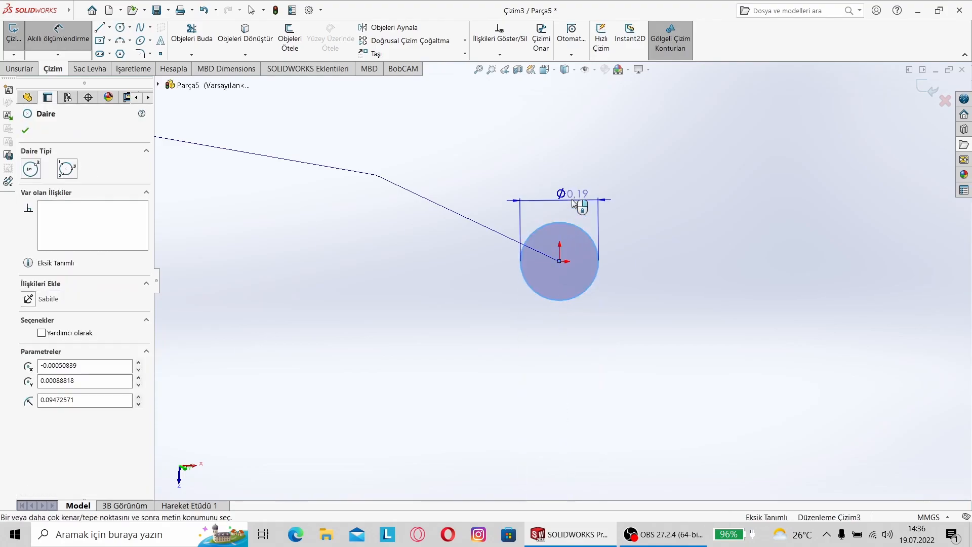
pyautogui.click(557, 198)
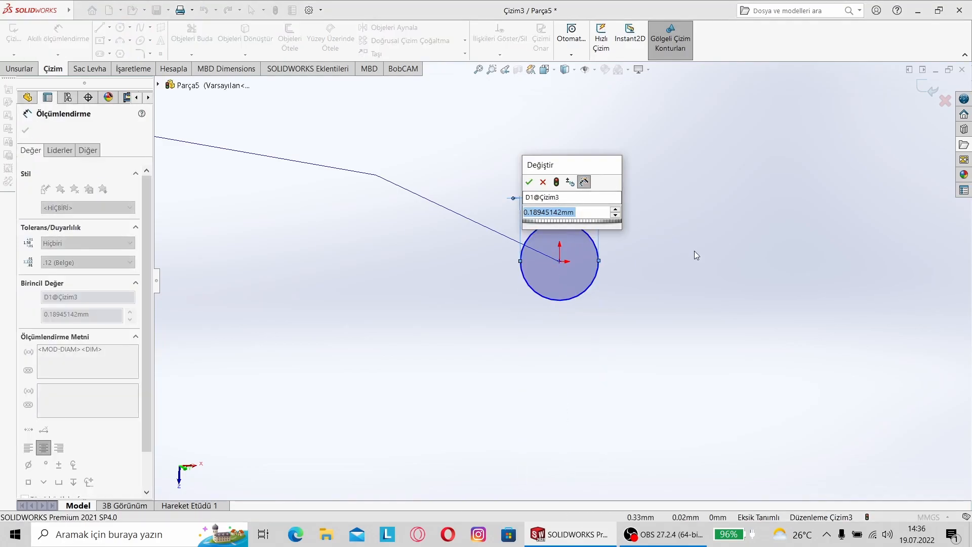
pyautogui.write('1')
pyautogui.press('BackSpace')
pyautogui.write('9')
pyautogui.press('Return')
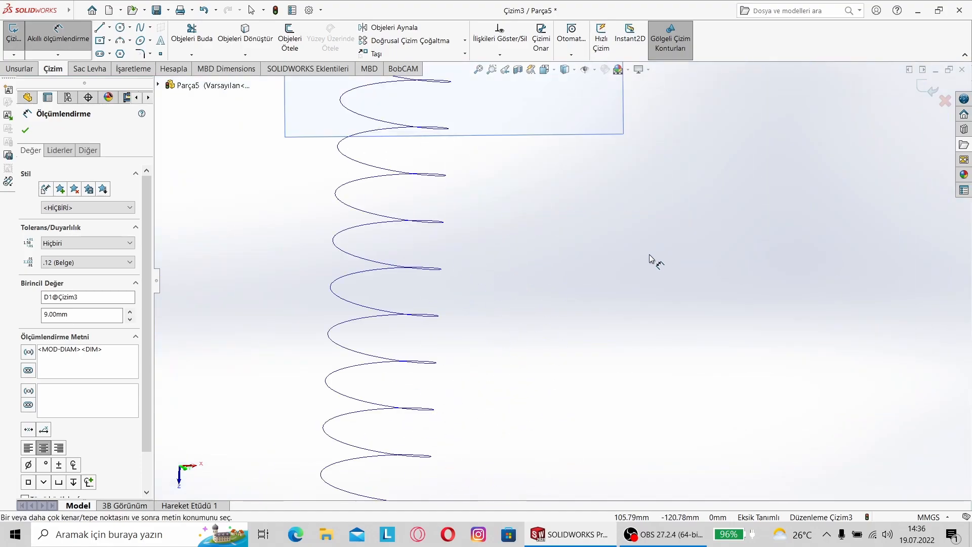
# Create a swept boss using the 9 mm circle sketch as the profile and the helix as the path.
pyautogui.scroll(5, 541, 219)
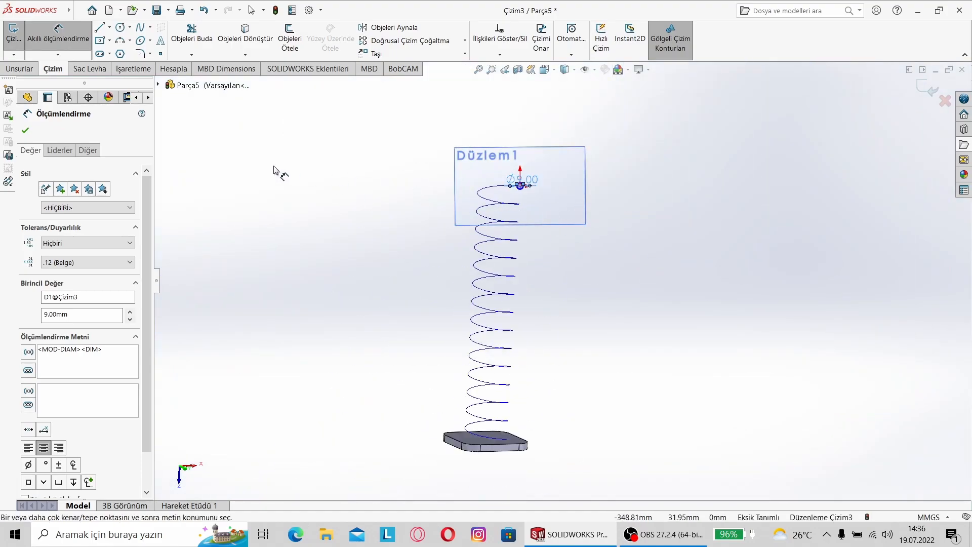
pyautogui.click(14, 69)
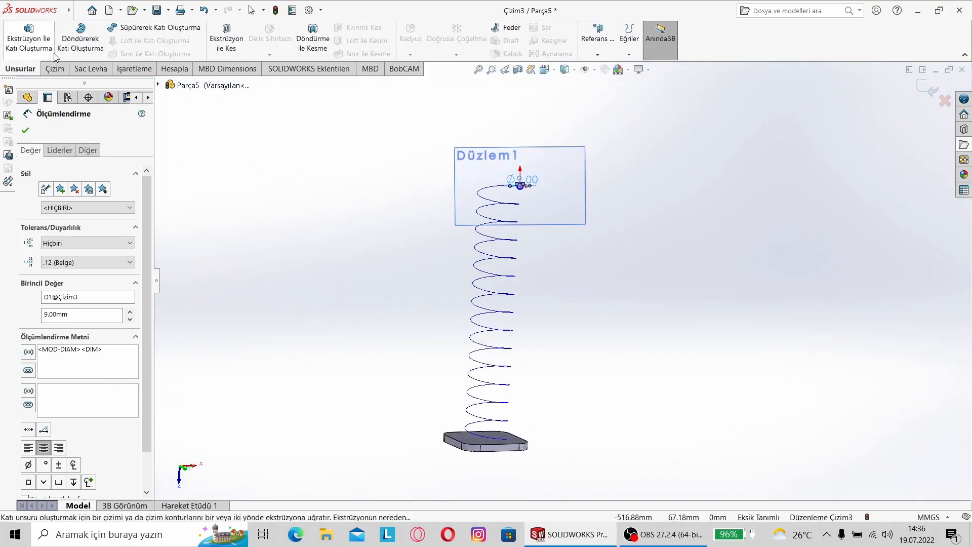
pyautogui.click(136, 29)
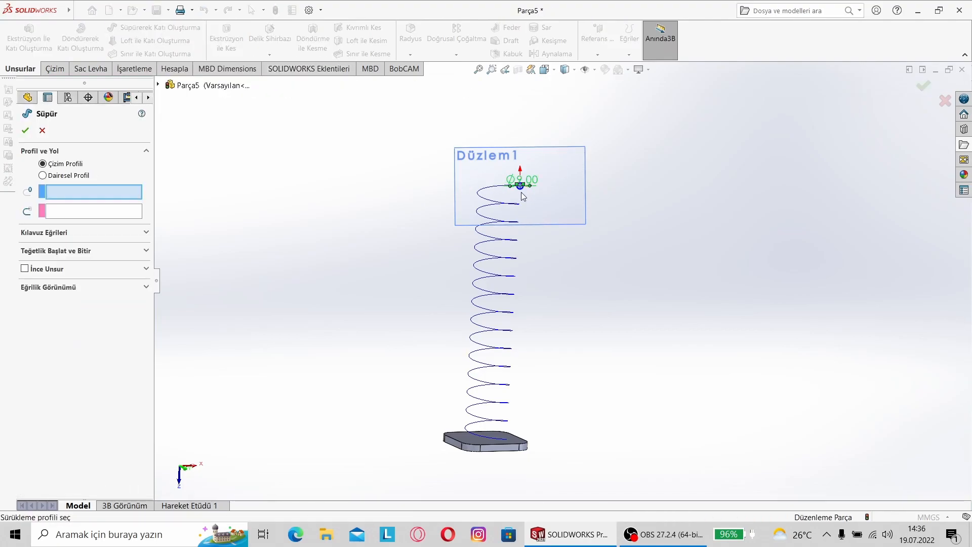
pyautogui.scroll(1, 573, 212)
pyautogui.scroll(-1, 573, 212)
pyautogui.click(527, 248)
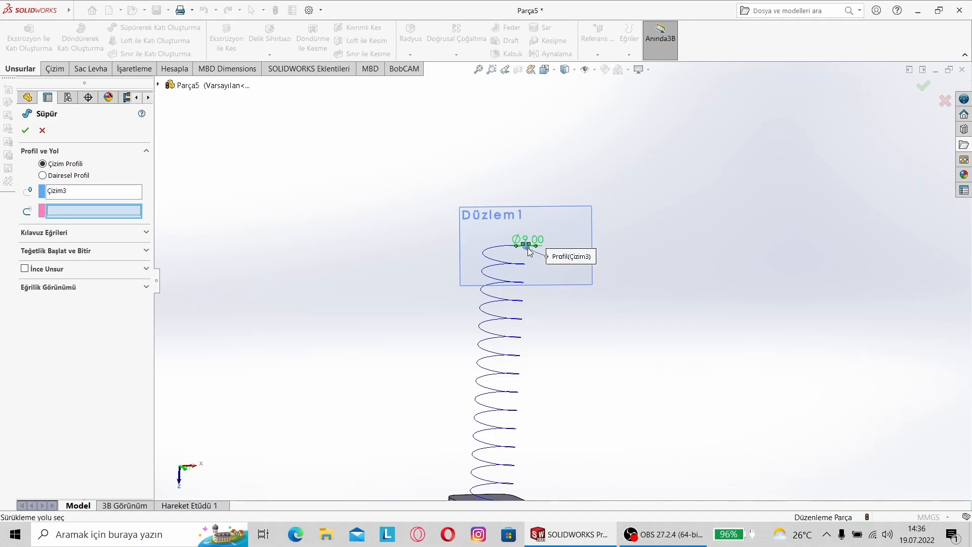
pyautogui.click(500, 302)
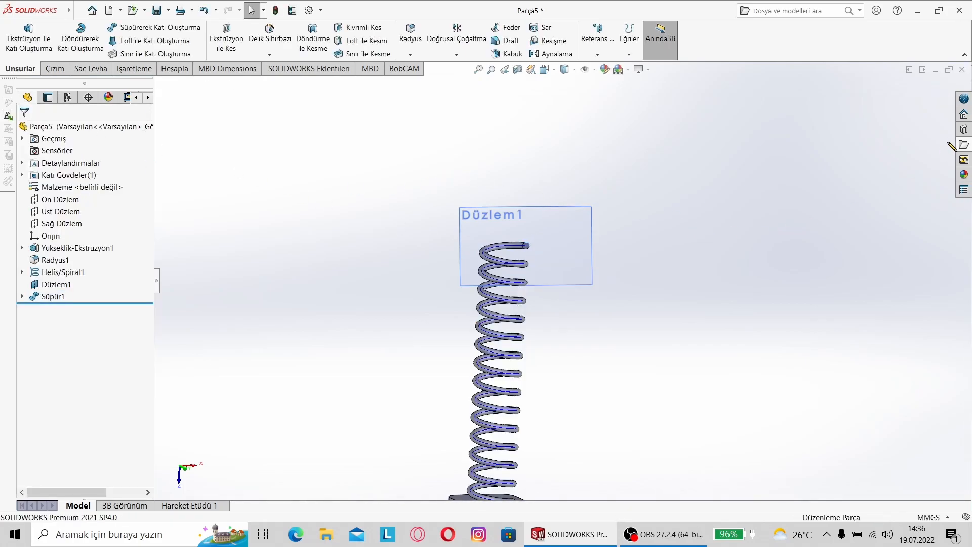
pyautogui.moveTo(678, 197); pyautogui.dragTo(419, 308, button='middle')
pyautogui.moveTo(363, 296); pyautogui.dragTo(494, 385, button='middle')
pyautogui.press('space')
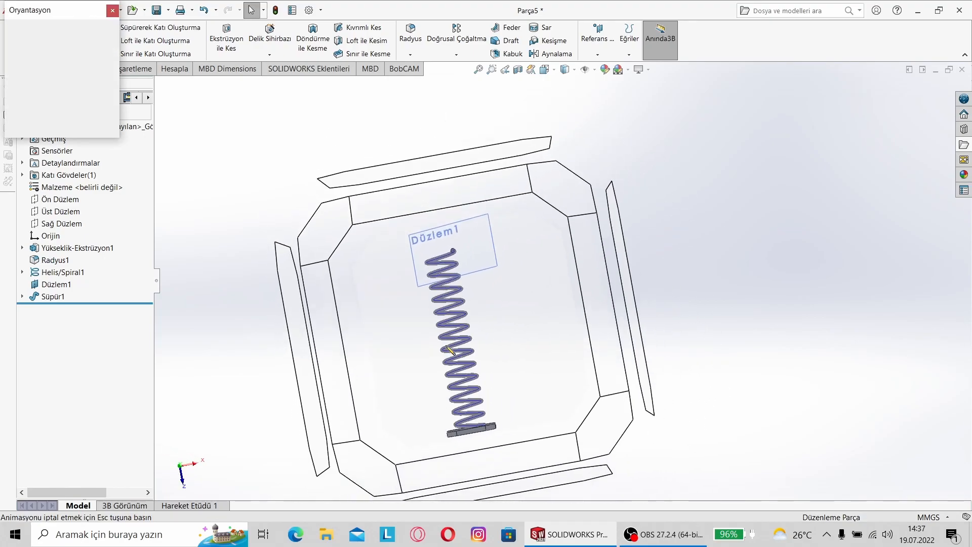
pyautogui.click(443, 327)
pyautogui.moveTo(618, 330); pyautogui.dragTo(768, 376, button='middle')
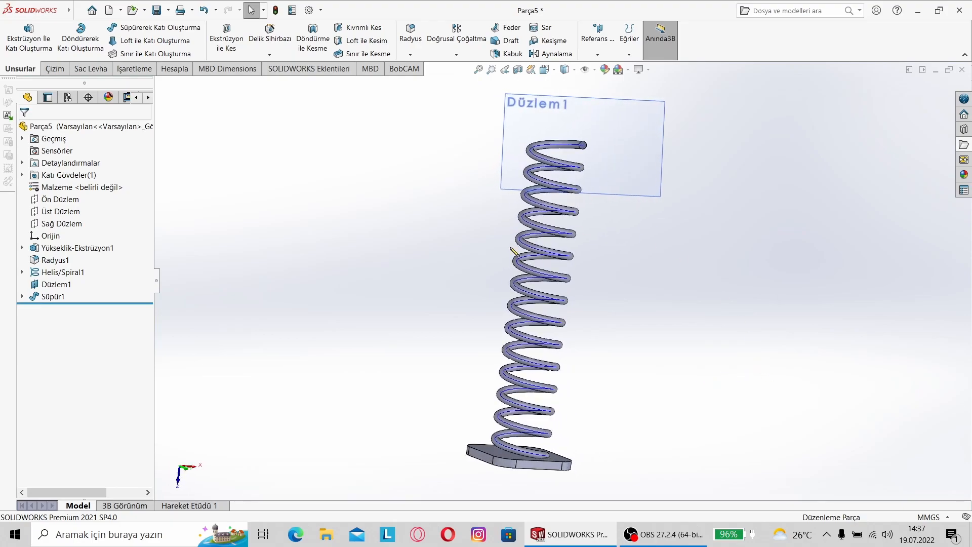